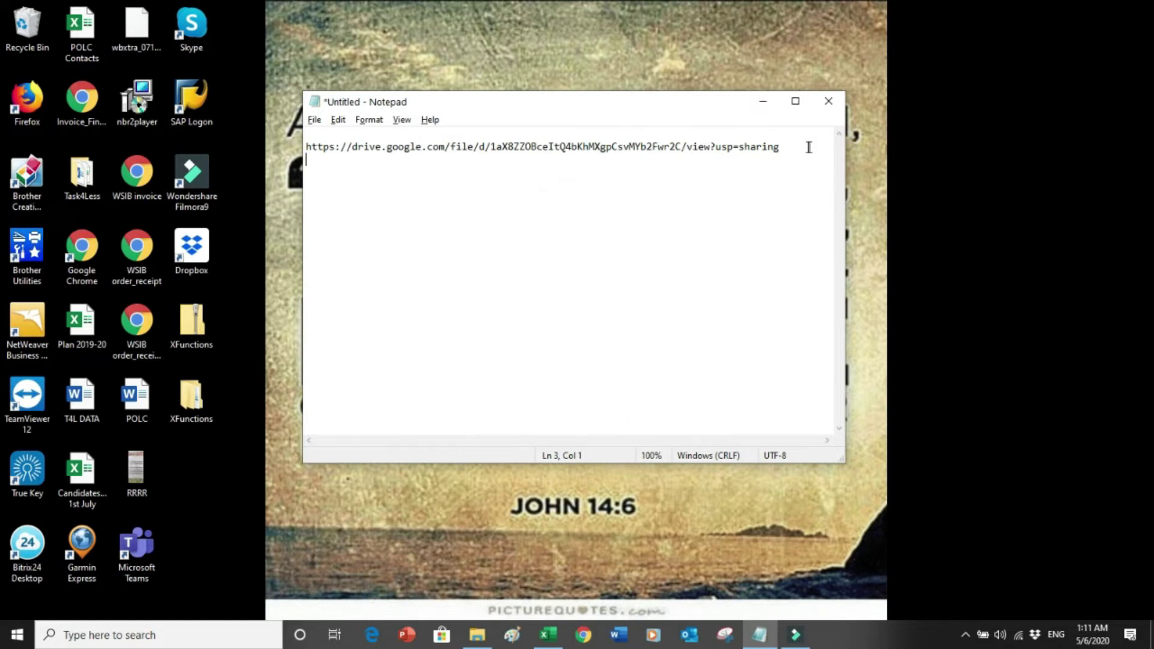
# Step: Select the entire Google Drive link in Notepad, then switch to the XFunctions folder window
pyautogui.moveTo(808, 147); pyautogui.dragTo(397, 147)
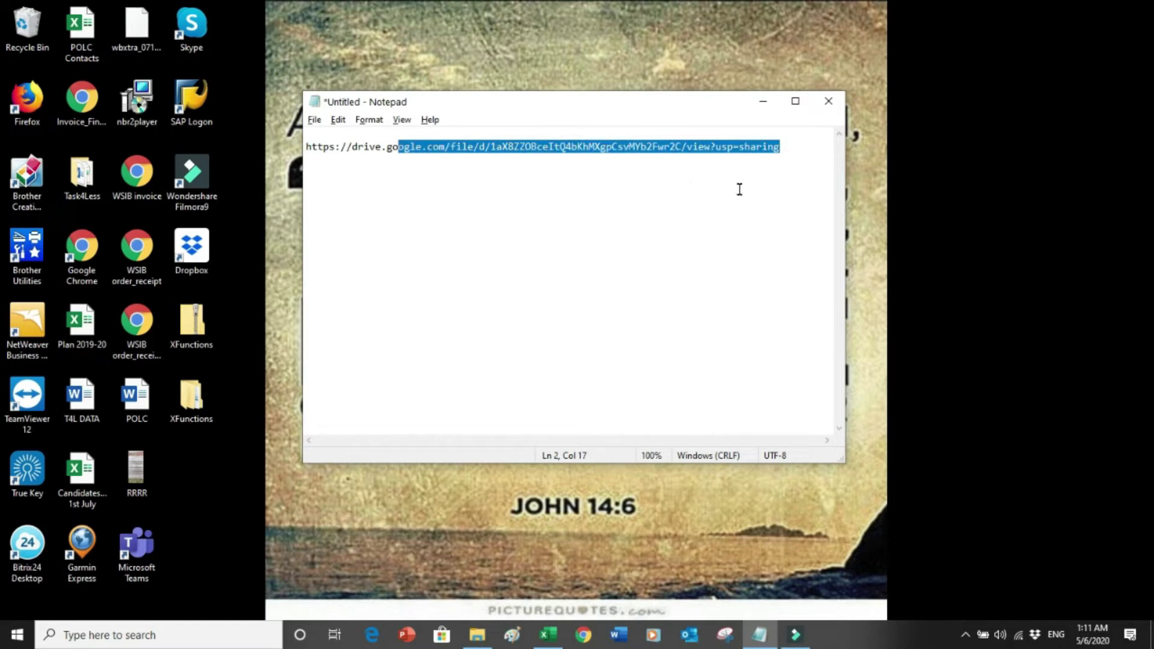
pyautogui.click(811, 148)
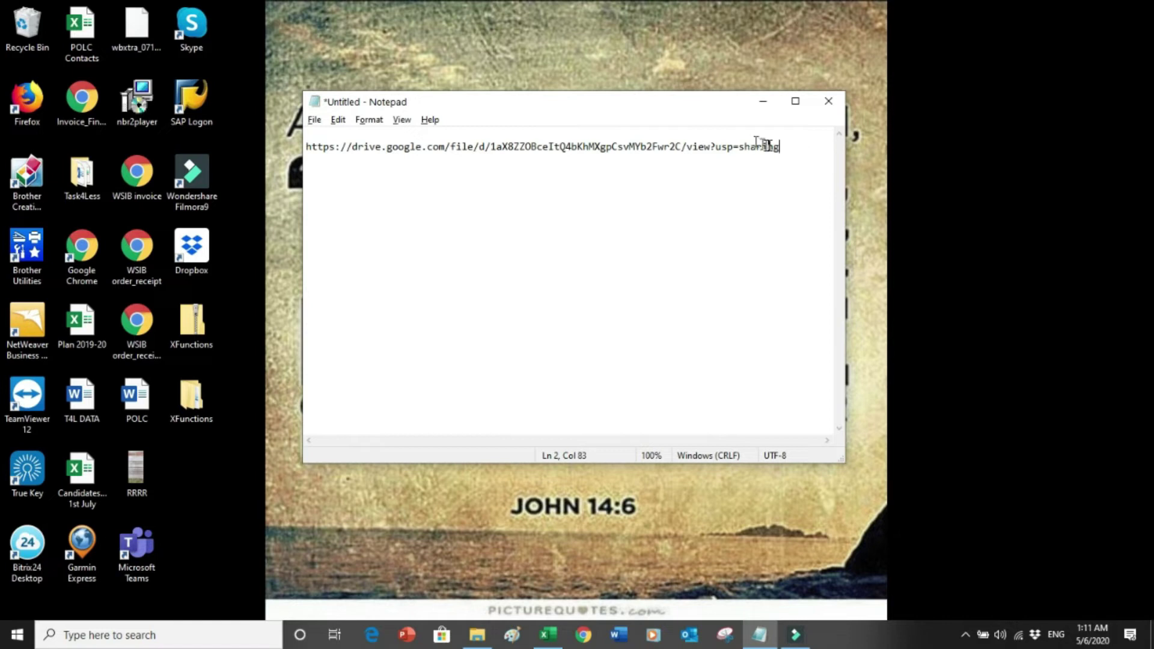
pyautogui.moveTo(805, 146); pyautogui.dragTo(299, 145)
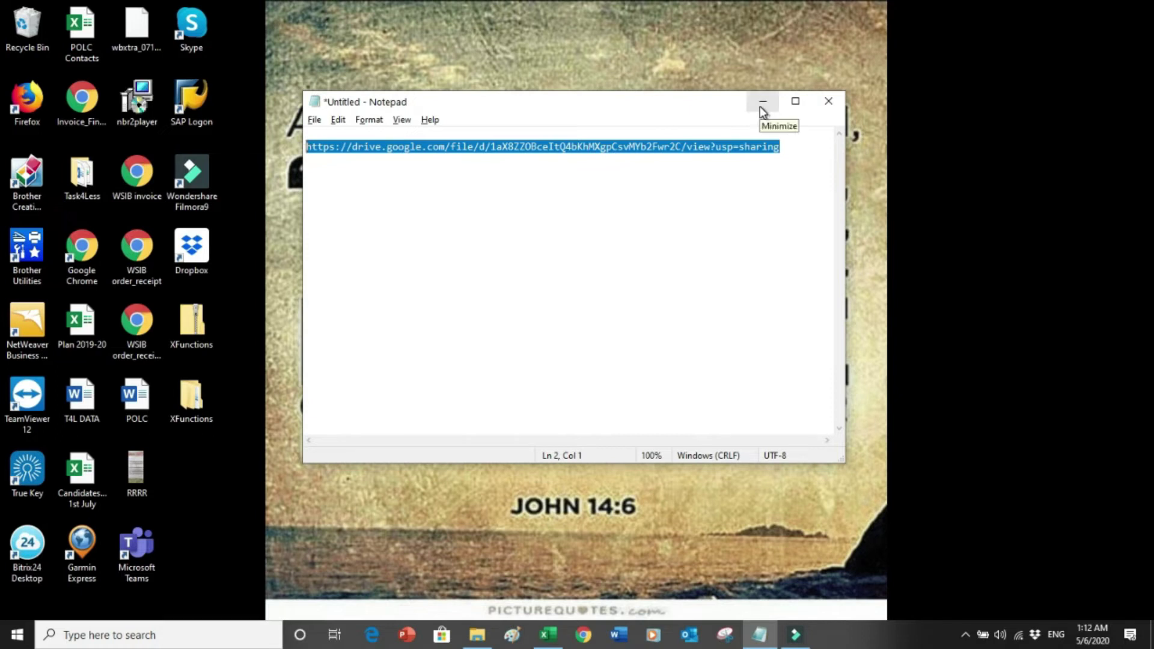
pyautogui.hotkey('alt', 'Tab')
pyautogui.hotkey('alt', 'Tab')
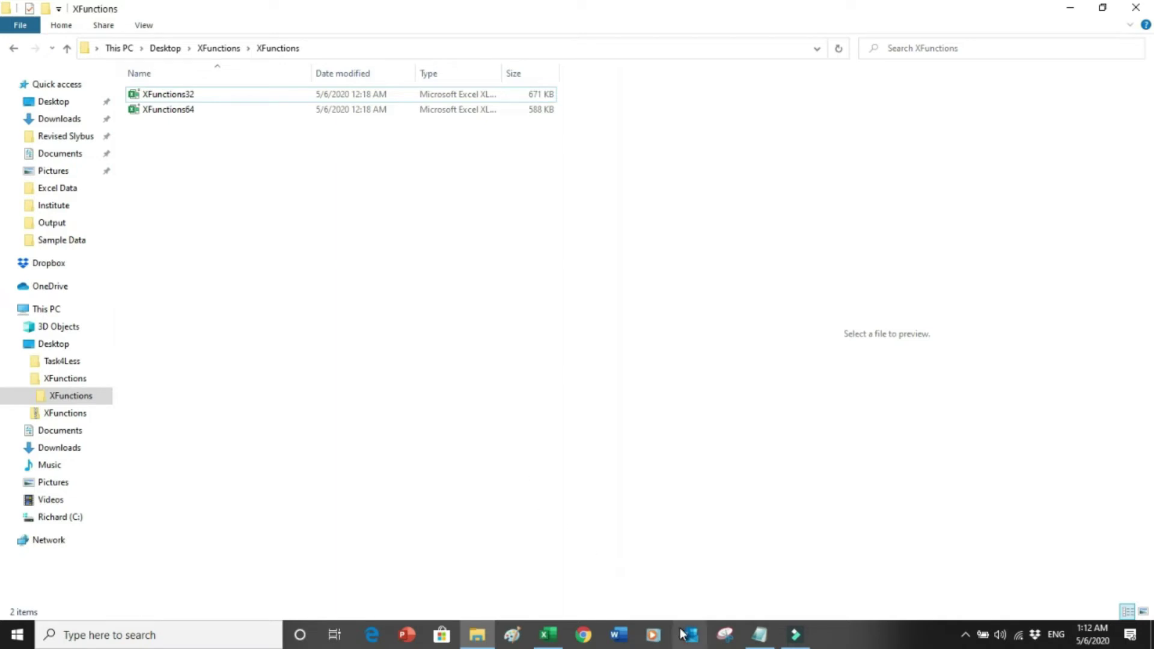
# Step: Bring the blank Book1 Excel workbook to the front from the taskbar
pyautogui.click(552, 635)
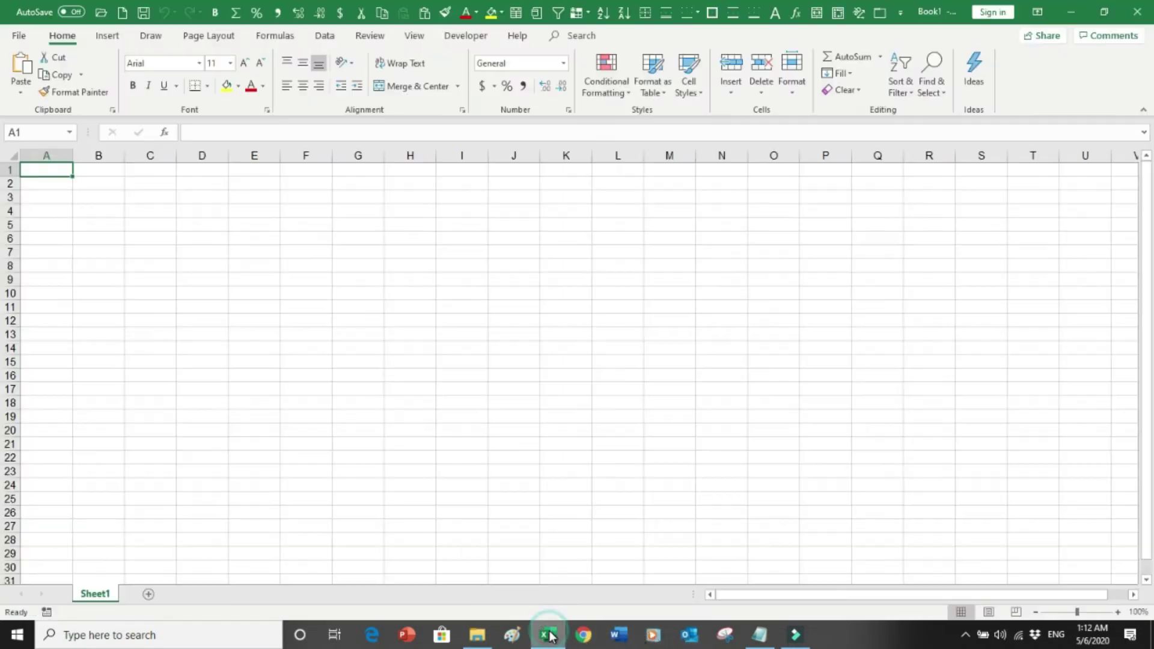
pyautogui.click(251, 217)
pyautogui.write('=')
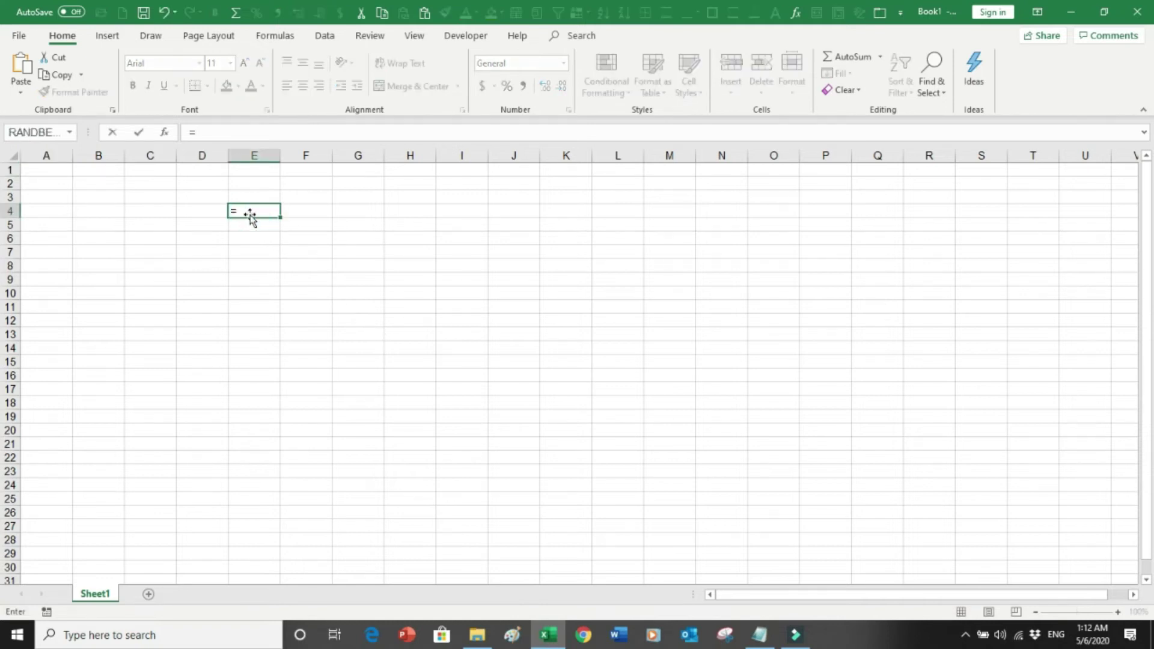
pyautogui.write('x')
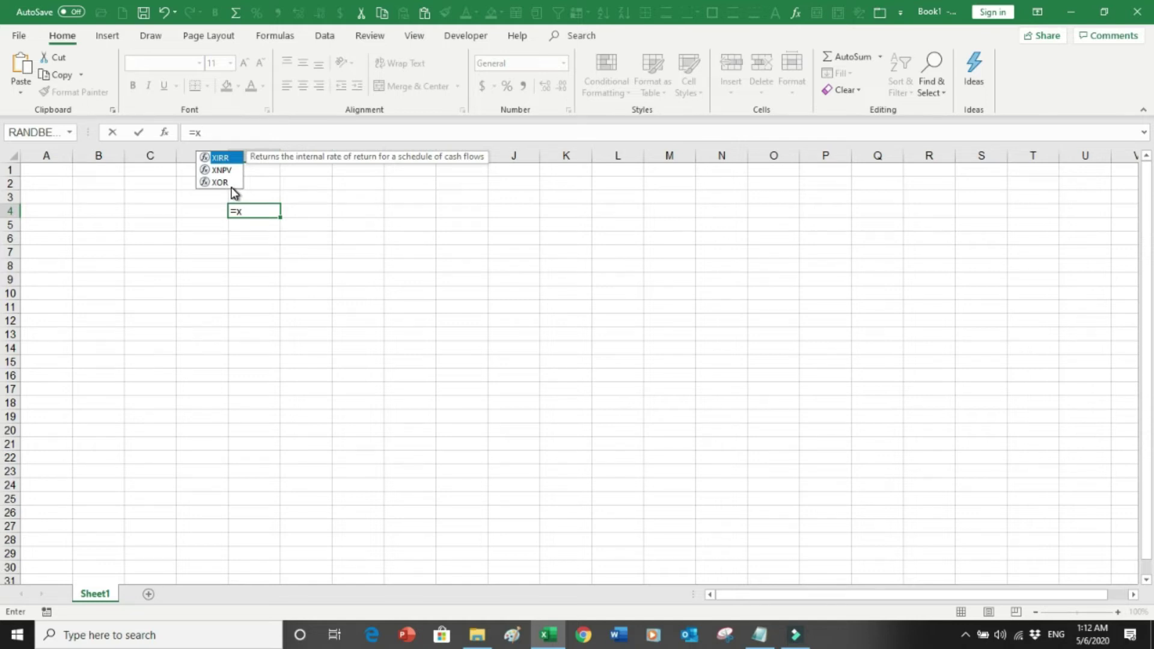
pyautogui.press('Escape')
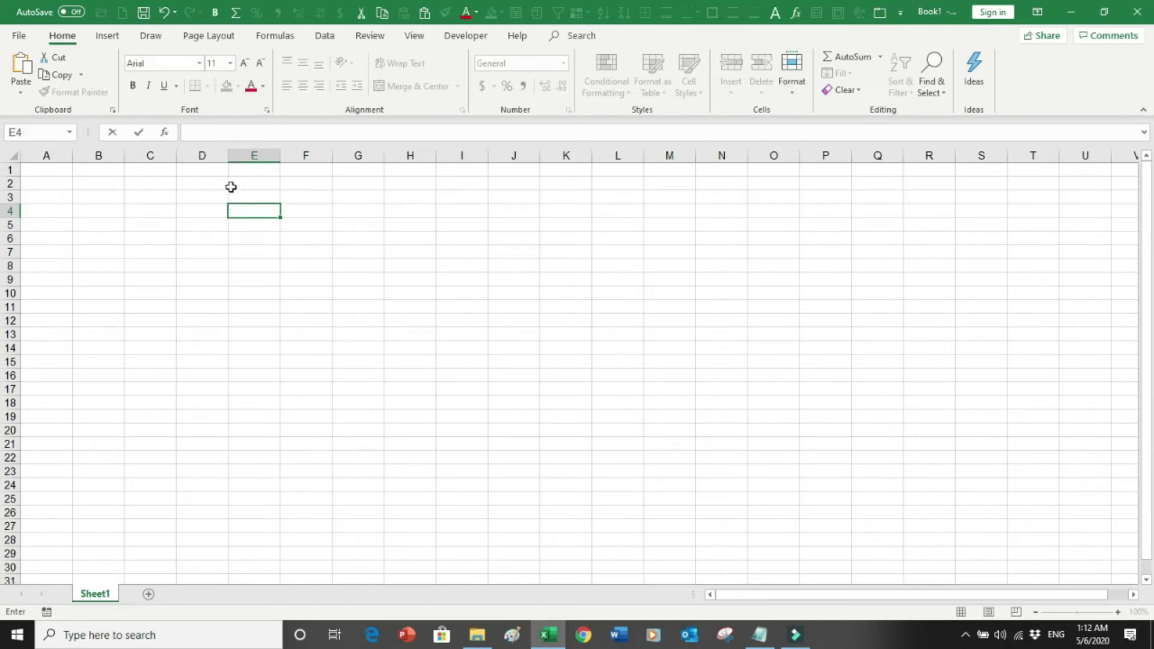
# Step: Open the Excel Add-ins dialog via File > Options > Add-ins with Manage: Excel Add-ins
pyautogui.click(20, 38)
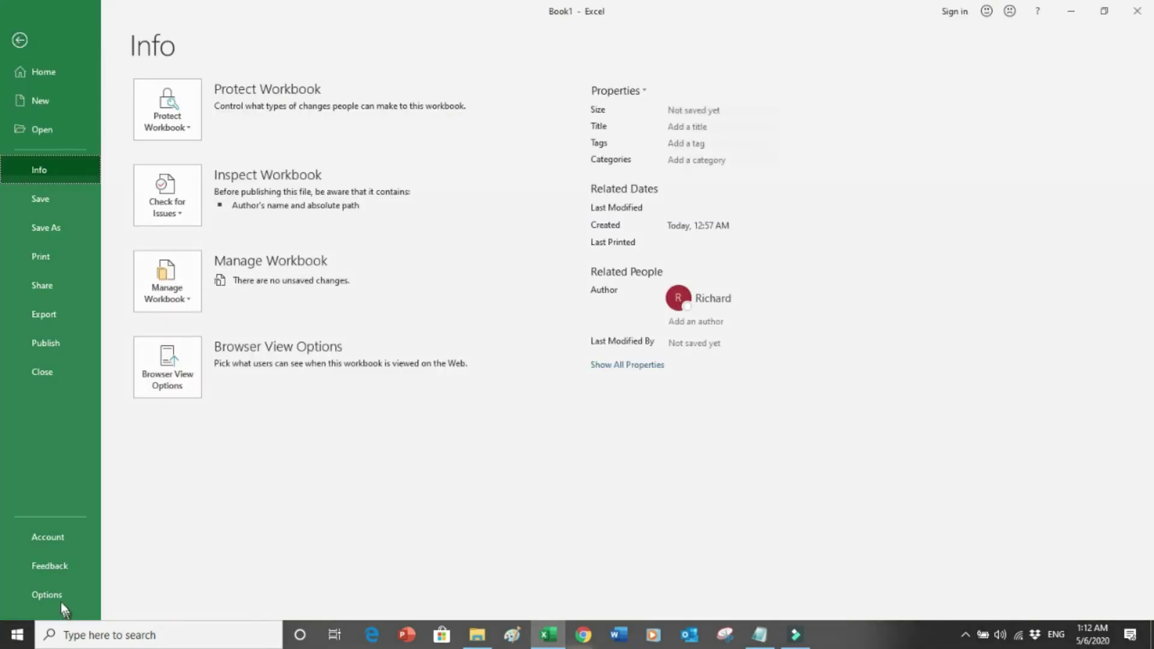
pyautogui.click(56, 596)
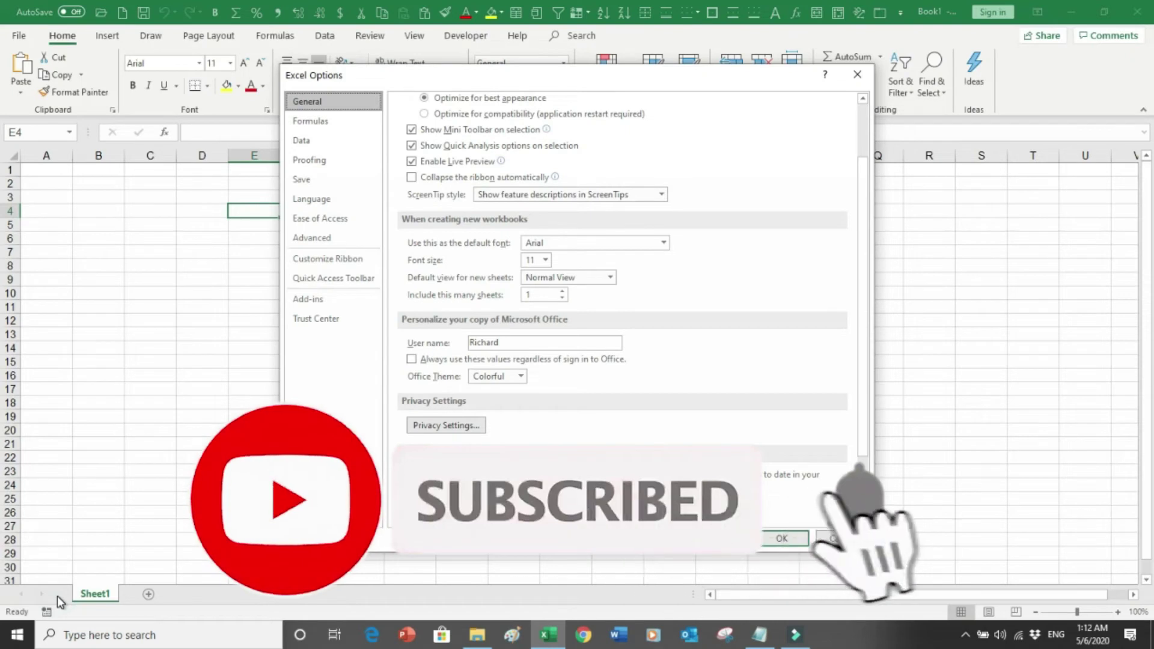
pyautogui.click(312, 300)
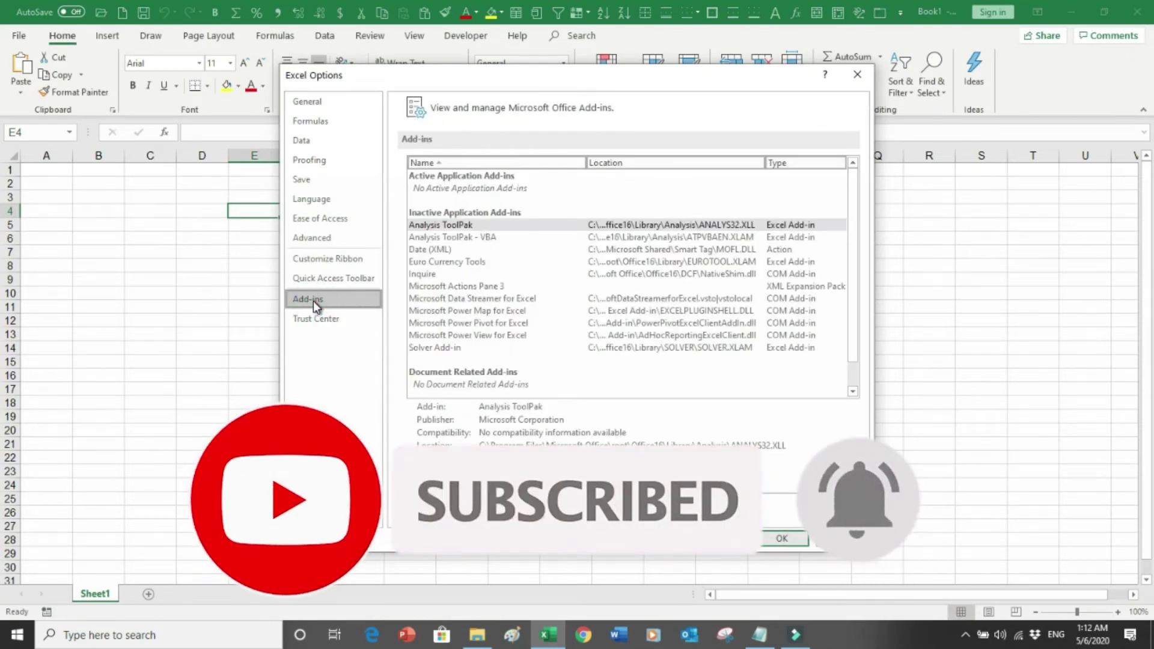
pyautogui.click(582, 509)
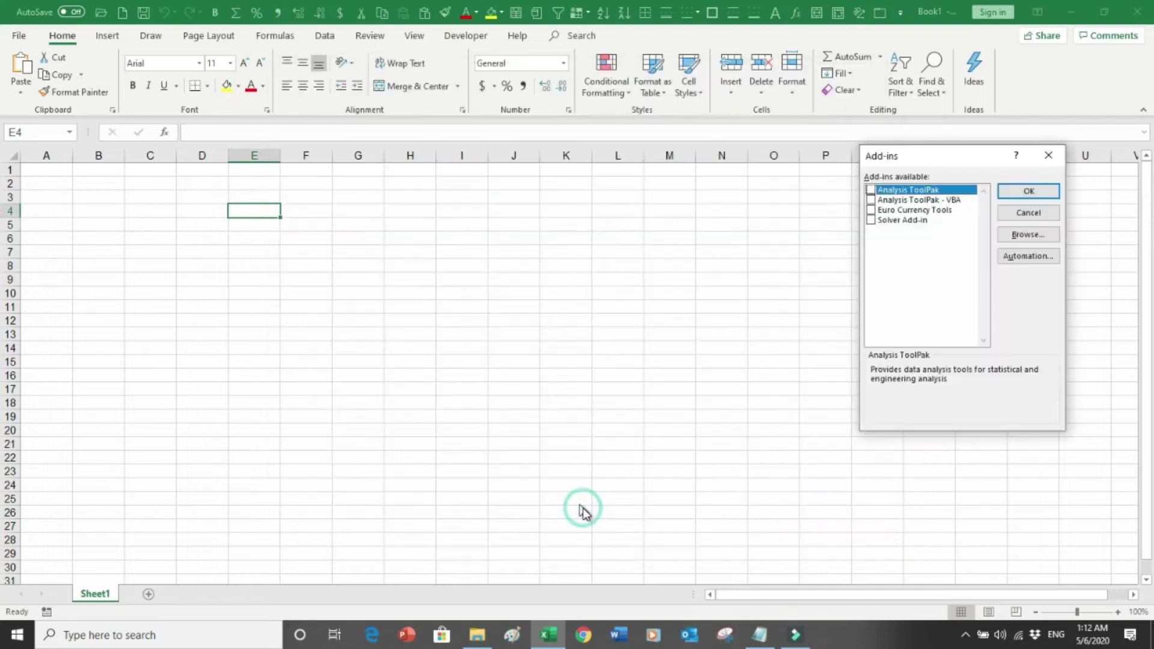
# Step: Browse to Desktop\XFunctions\XFunctions and add the XFunctions64 add-in file to the list
pyautogui.click(1022, 236)
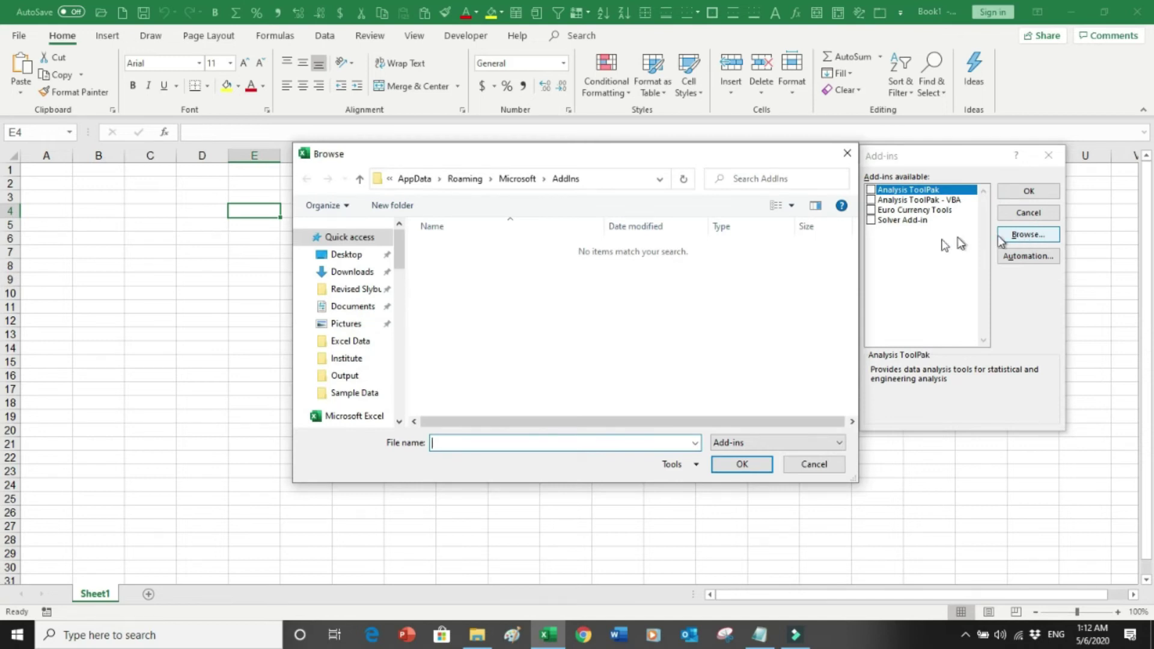
pyautogui.click(368, 256)
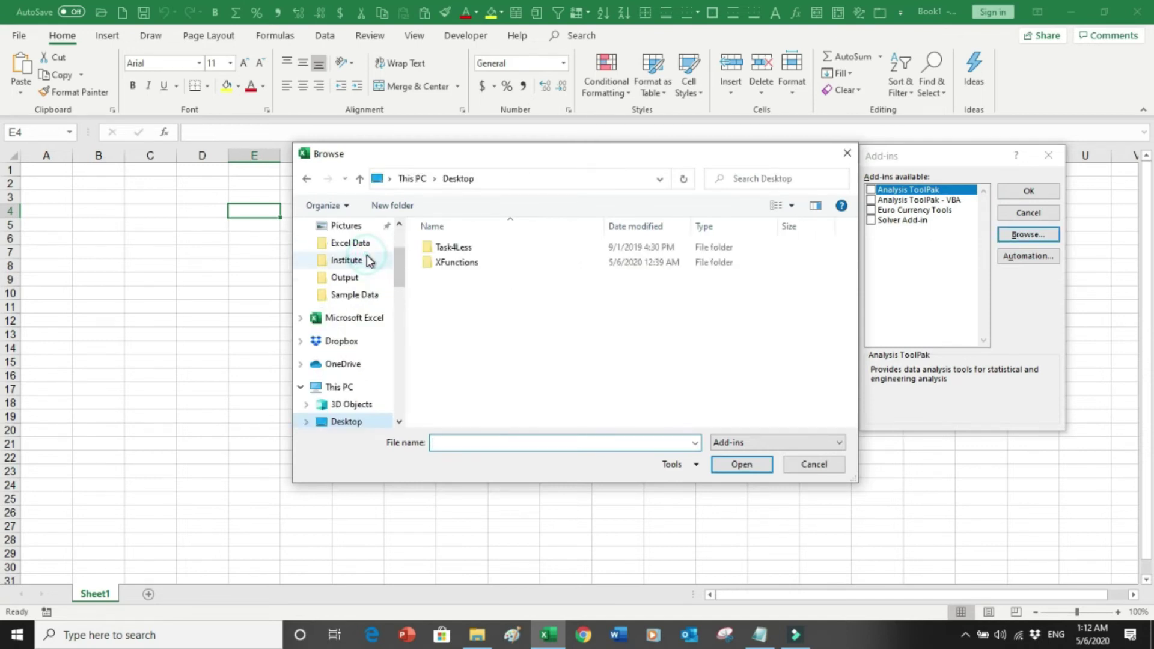
pyautogui.doubleClick(460, 264)
pyautogui.doubleClick(459, 248)
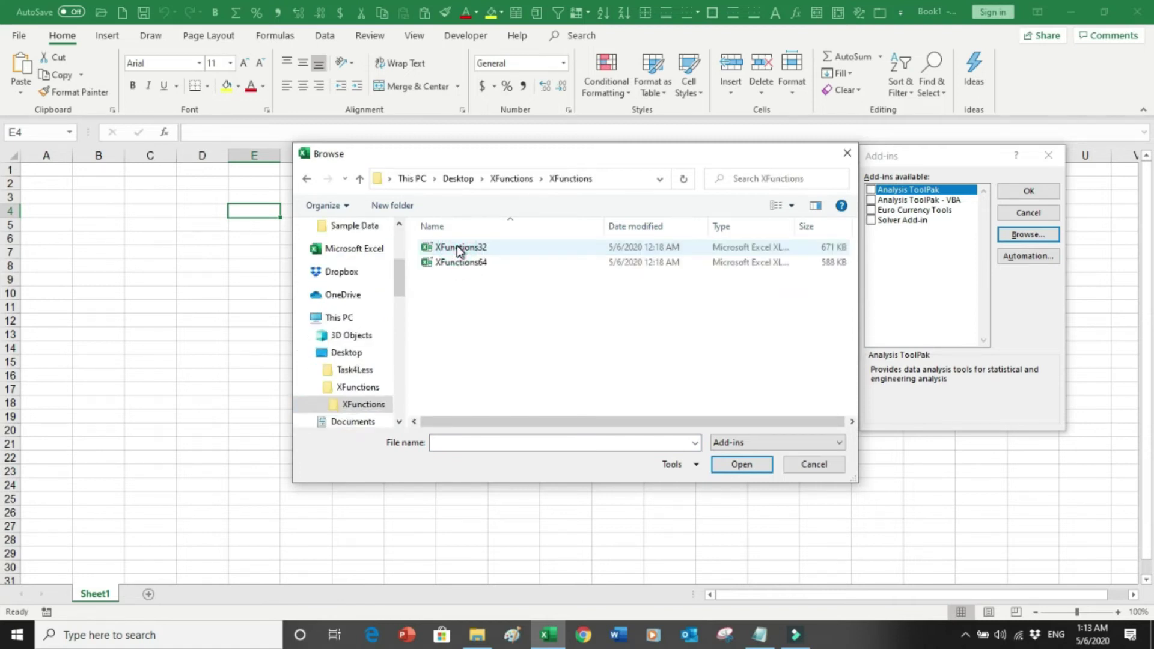
pyautogui.click(475, 267)
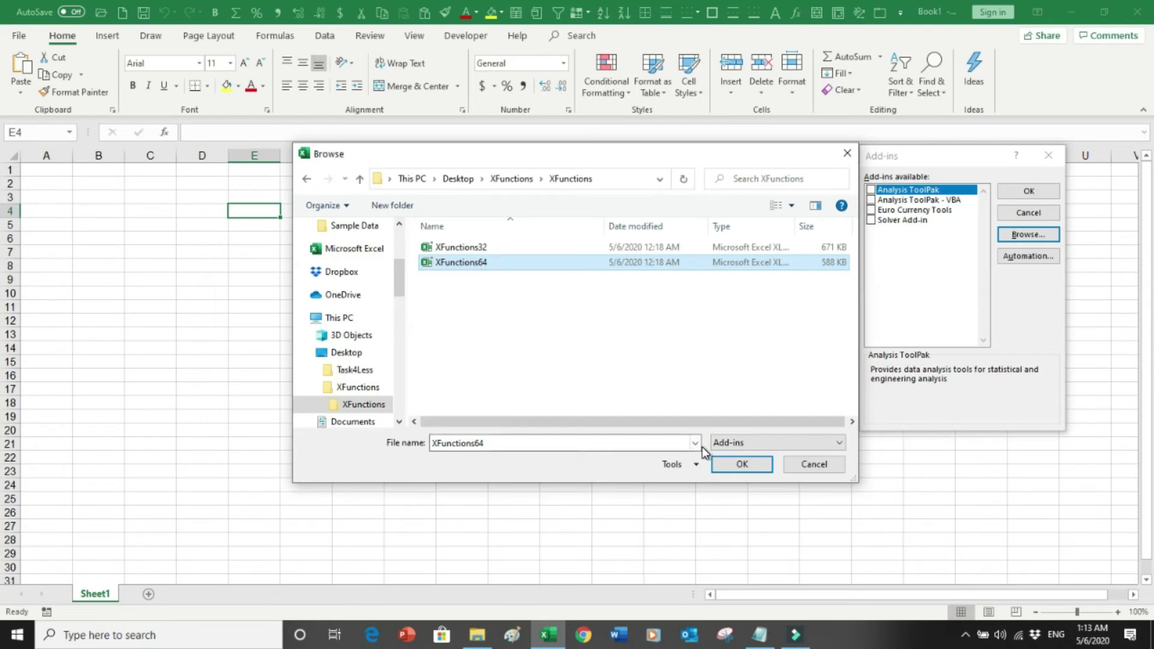
pyautogui.click(739, 464)
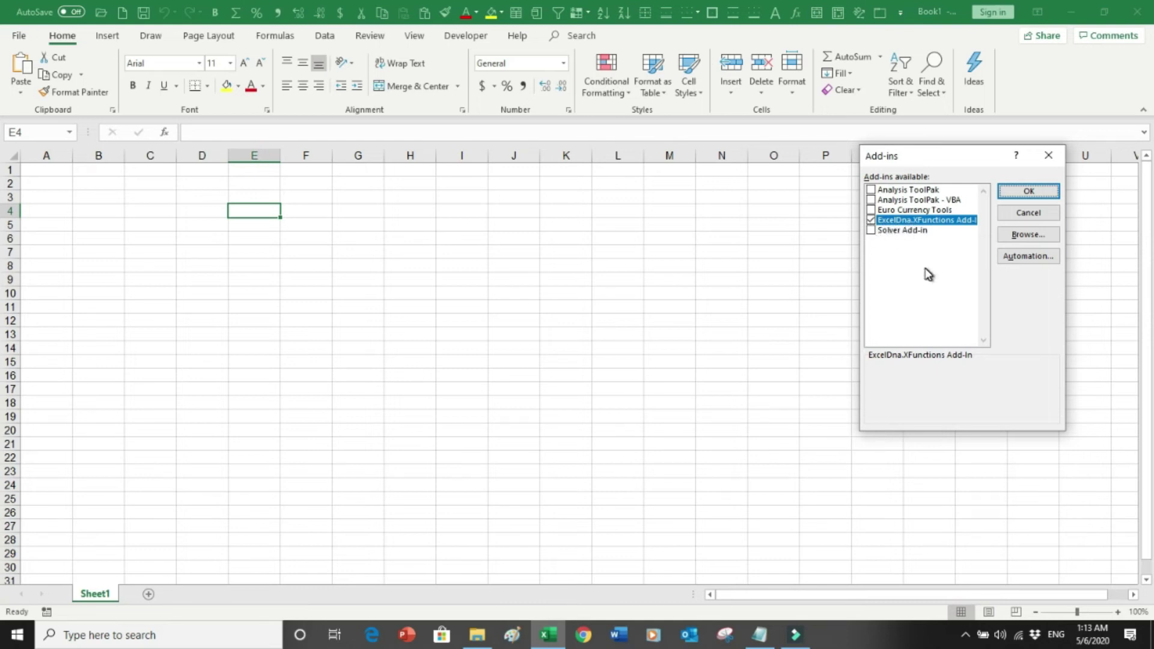
# Step: Load the ticked add-in, type =x in E4 to confirm XLOOKUP appears, then cancel the entry
pyautogui.click(1020, 192)
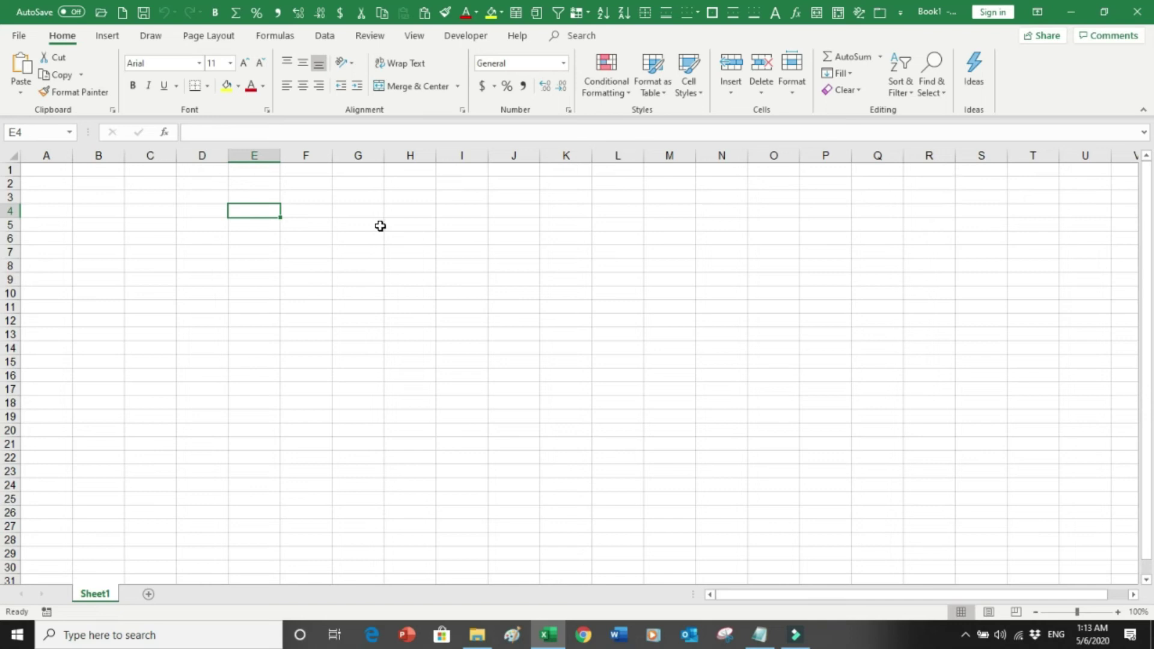
pyautogui.write('=')
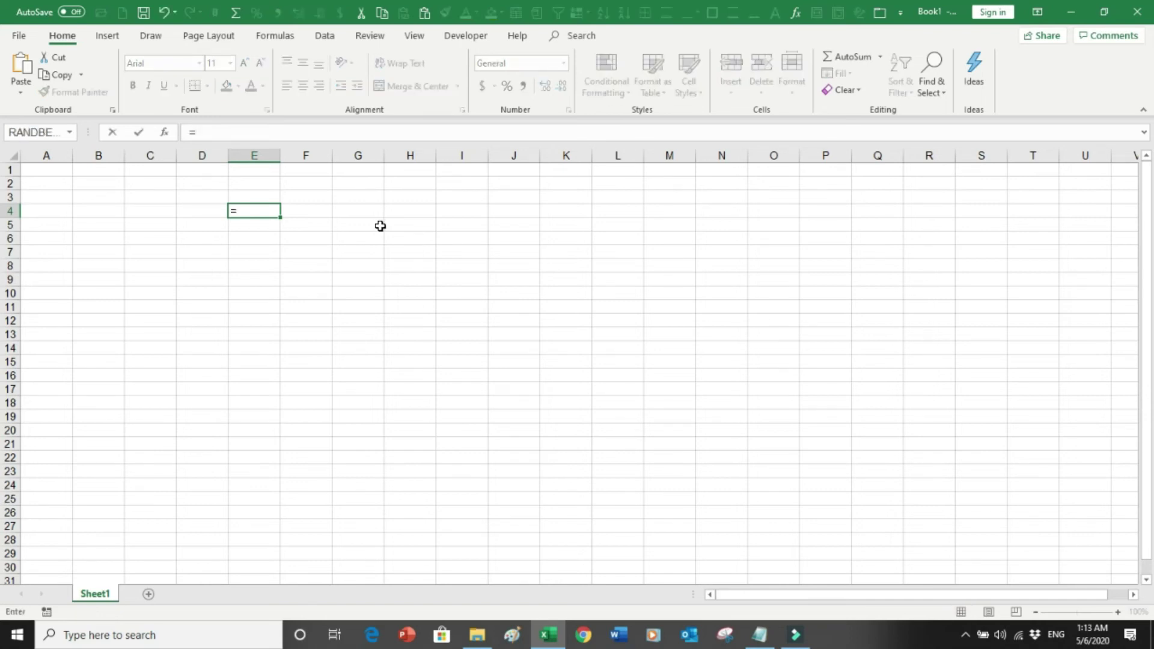
pyautogui.write('x')
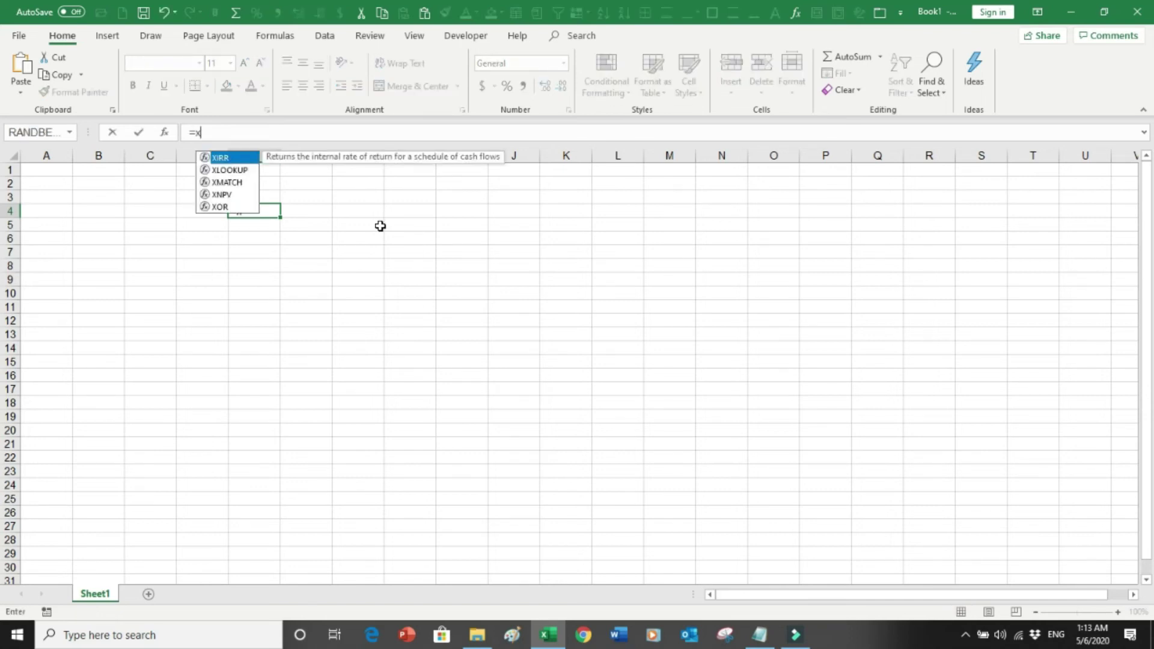
pyautogui.click(238, 172)
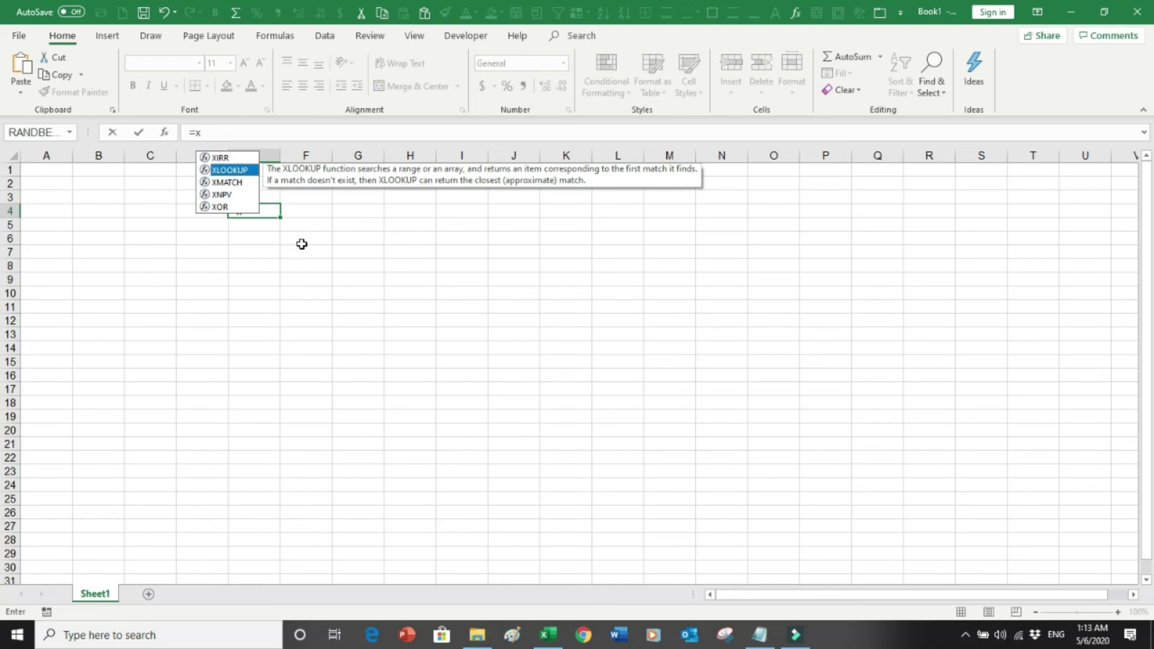
pyautogui.press('Escape')
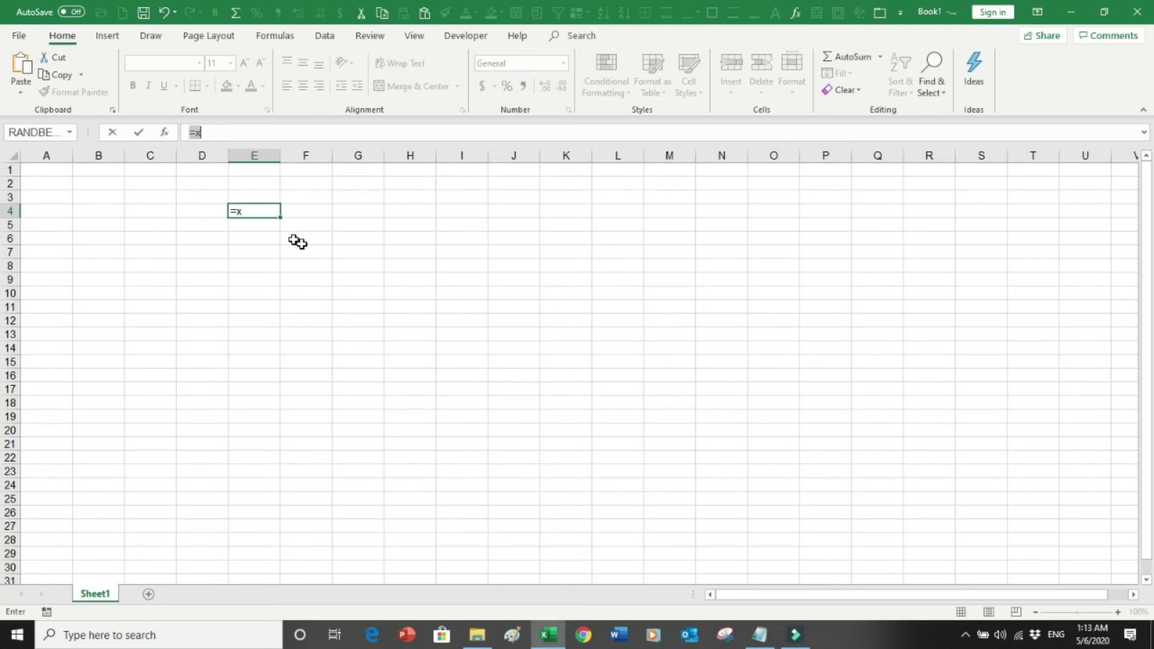
pyautogui.click(253, 212)
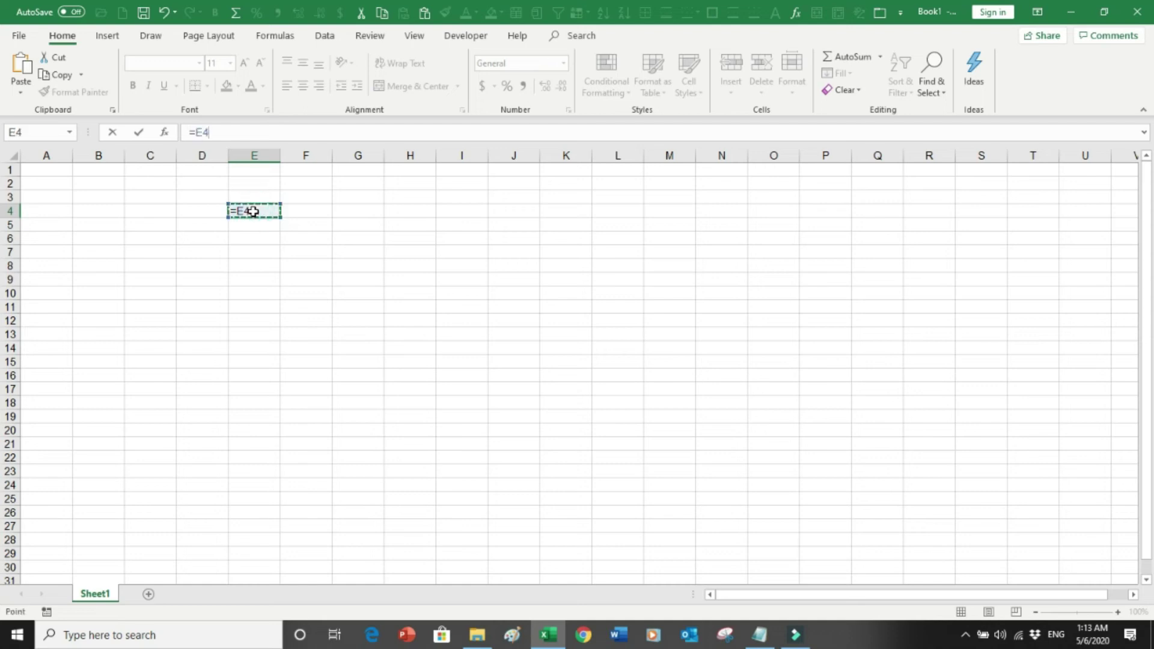
pyautogui.press('Escape')
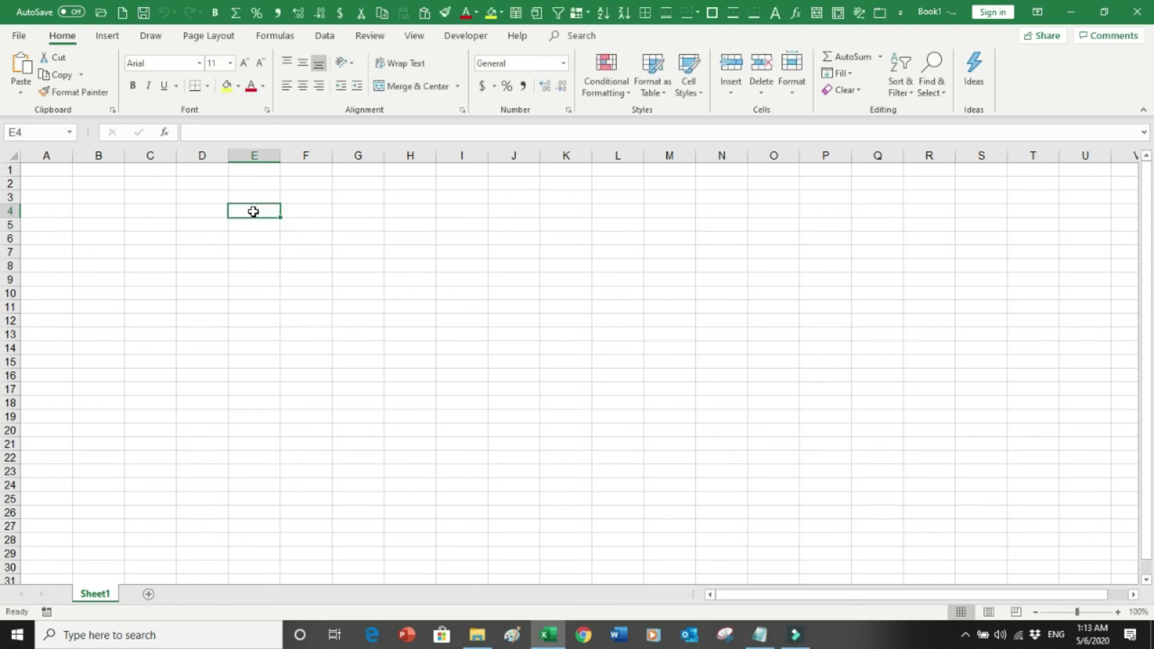
# Step: Enter =xlookup( in E4, open its Function Arguments dialog with Ctrl+A, and centre it
pyautogui.write('=xl')
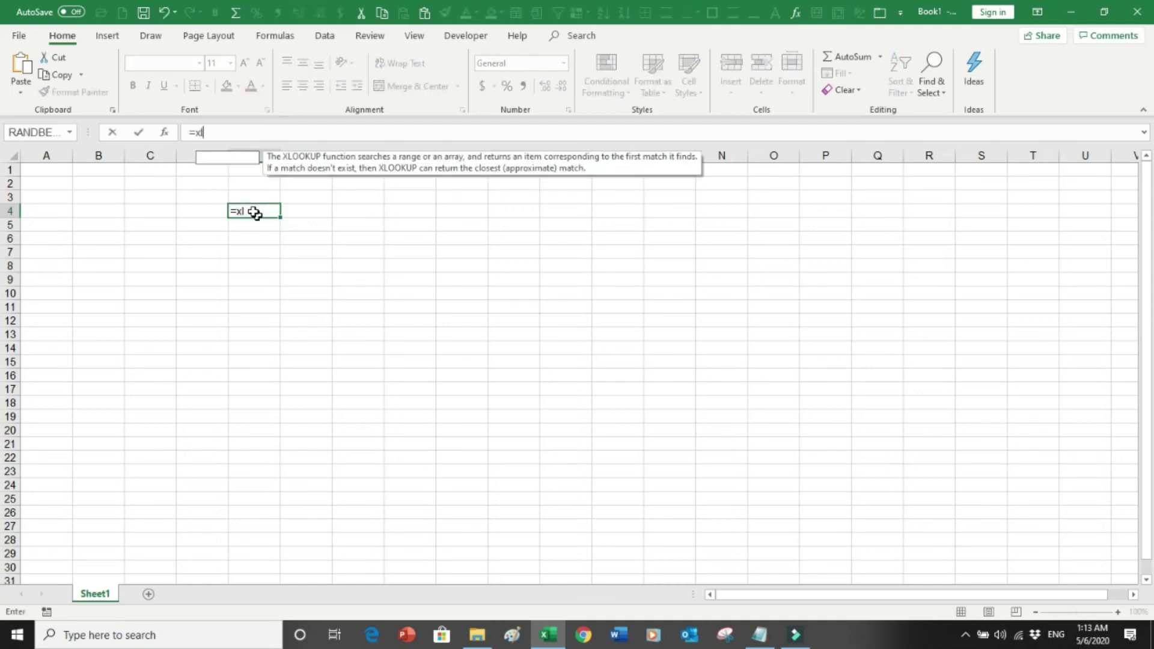
pyautogui.write('ookup')
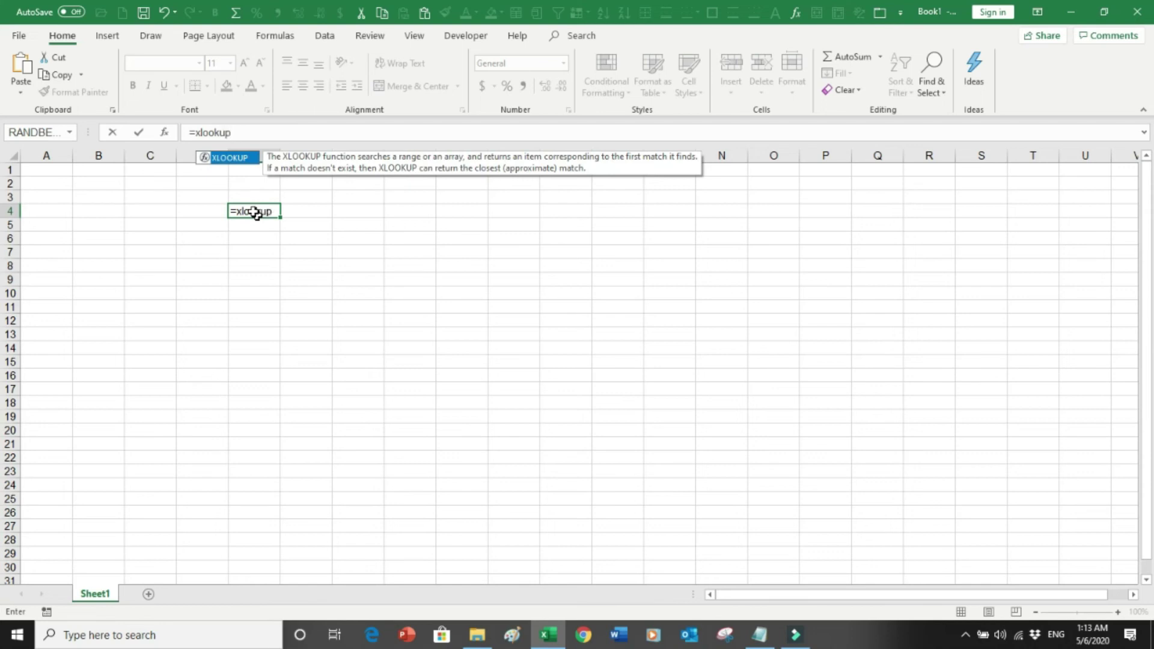
pyautogui.write('(')
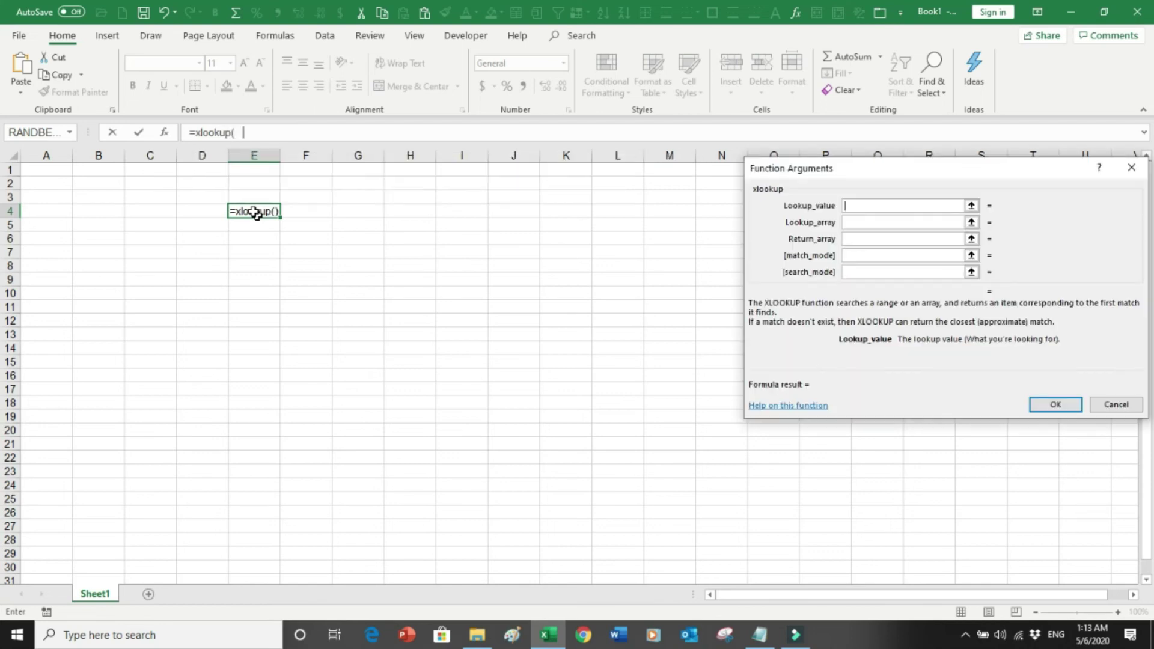
pyautogui.hotkey('ctrl', 'a')
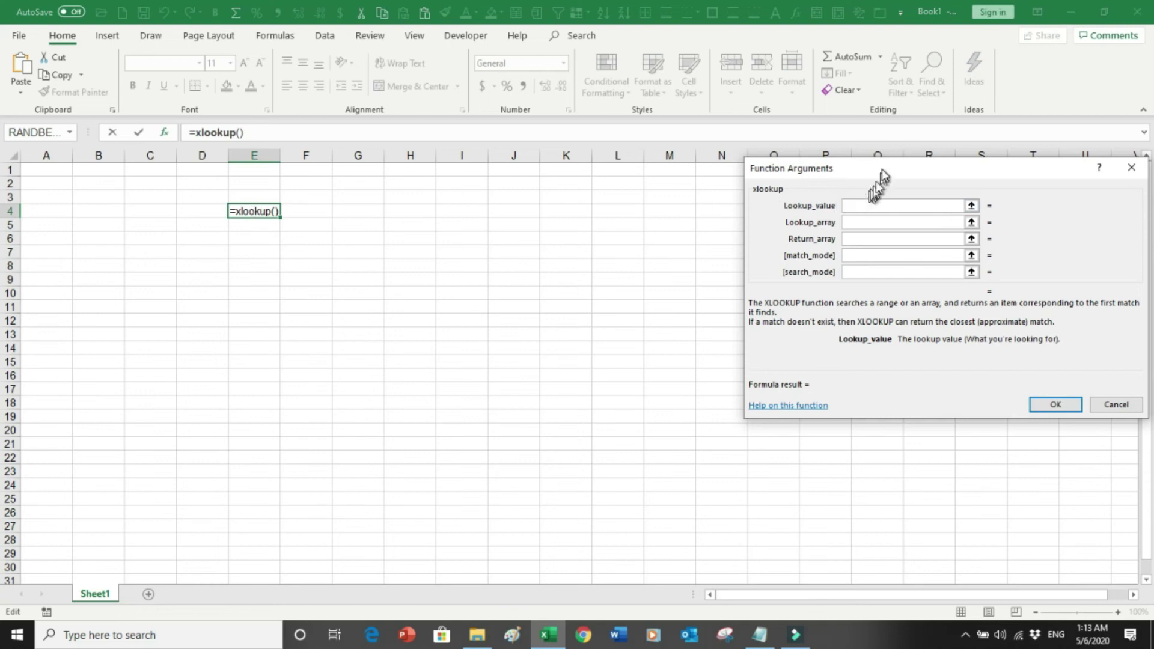
pyautogui.moveTo(883, 175); pyautogui.dragTo(559, 207)
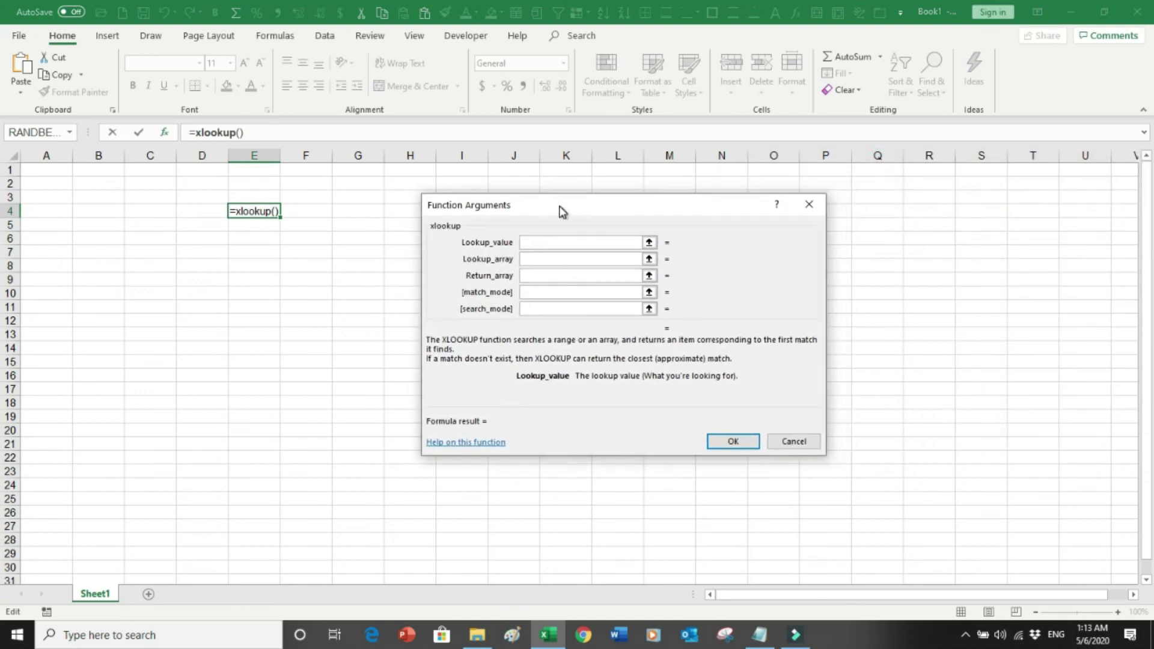